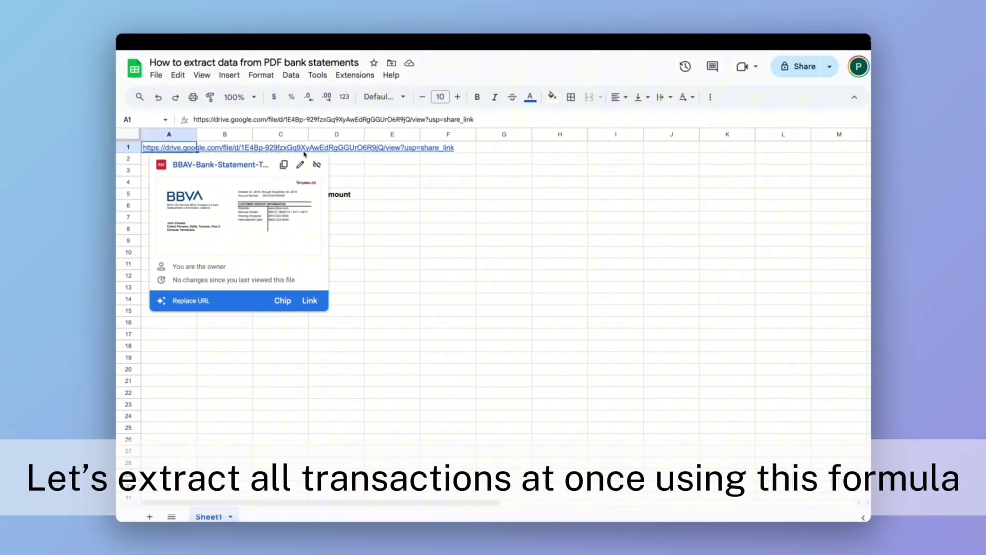
# Enter =PDF("extract a table with date, type, description and amount",A1) in A3
pyautogui.click(174, 170)
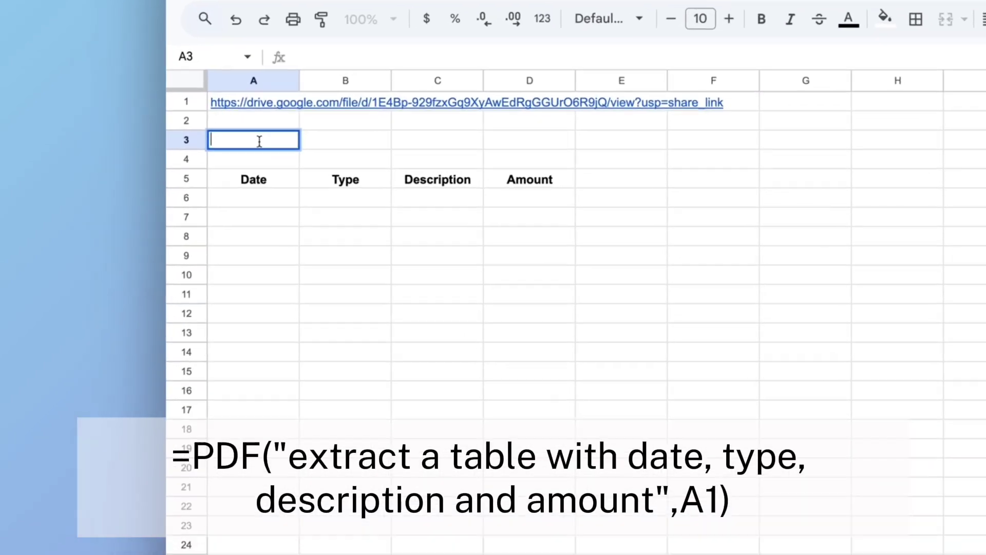
pyautogui.write('=pd')
pyautogui.press('Tab')
pyautogui.write('"extract a table with date')
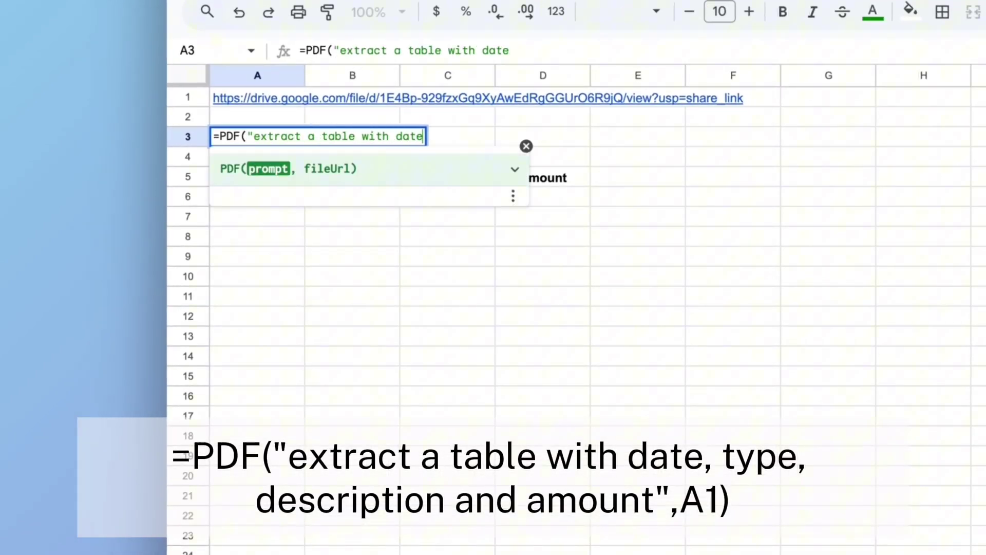
pyautogui.write(', type, description and amount",')
pyautogui.click(239, 96)
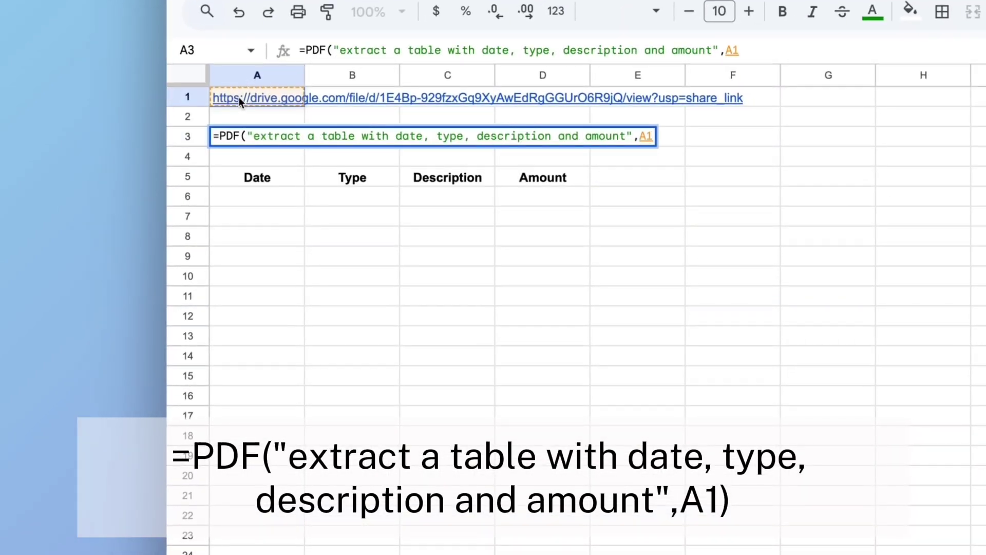
pyautogui.press('Return')
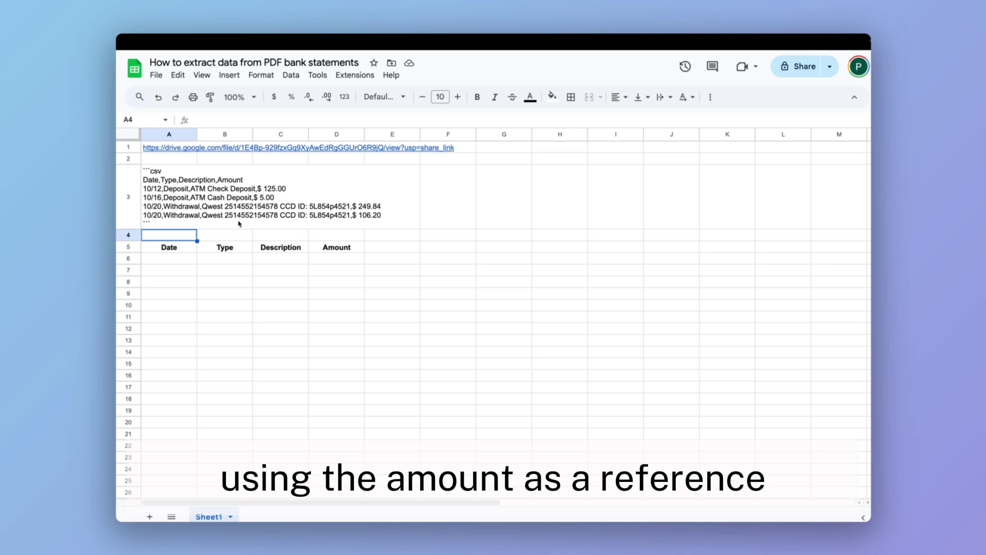
pyautogui.write('=gemi')
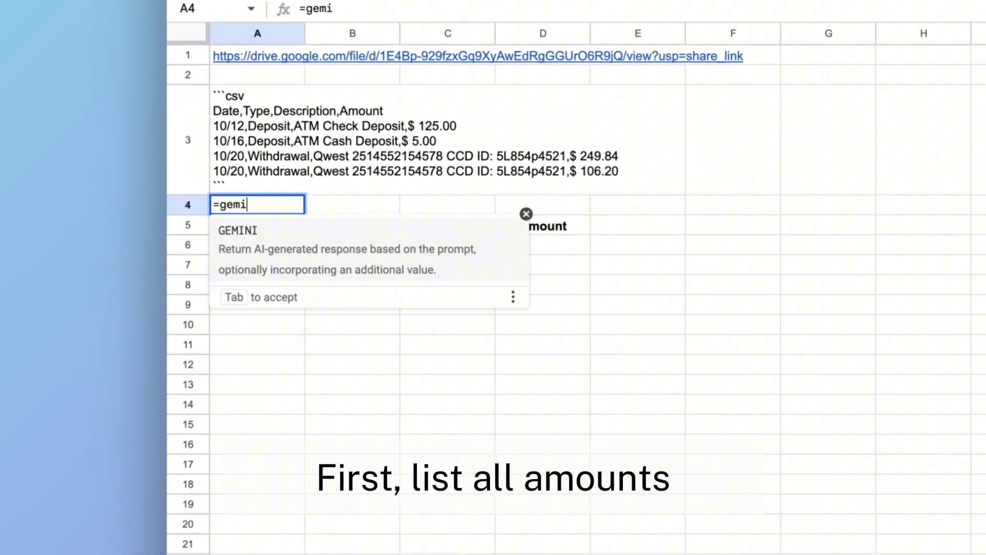
pyautogui.write('ni("list all transaction amounts",')
# List the transaction amounts in A4 with GEMINI and split them down column D from D6
pyautogui.click(235, 127)
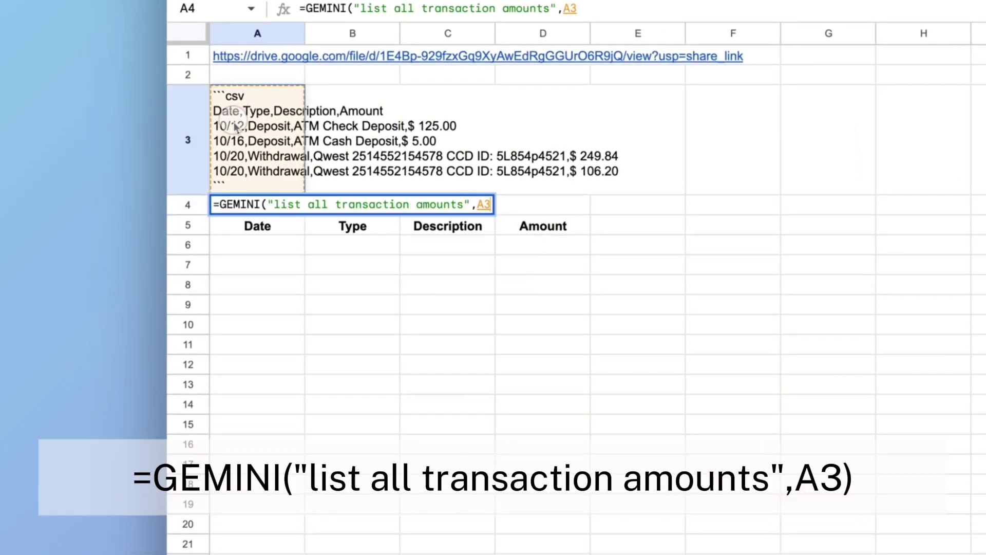
pyautogui.press('Return')
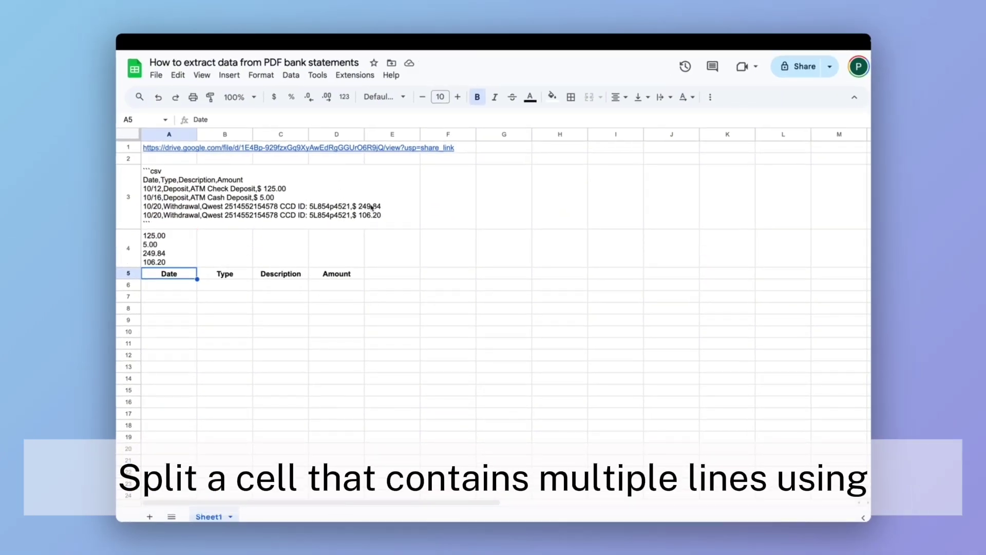
pyautogui.click(331, 288)
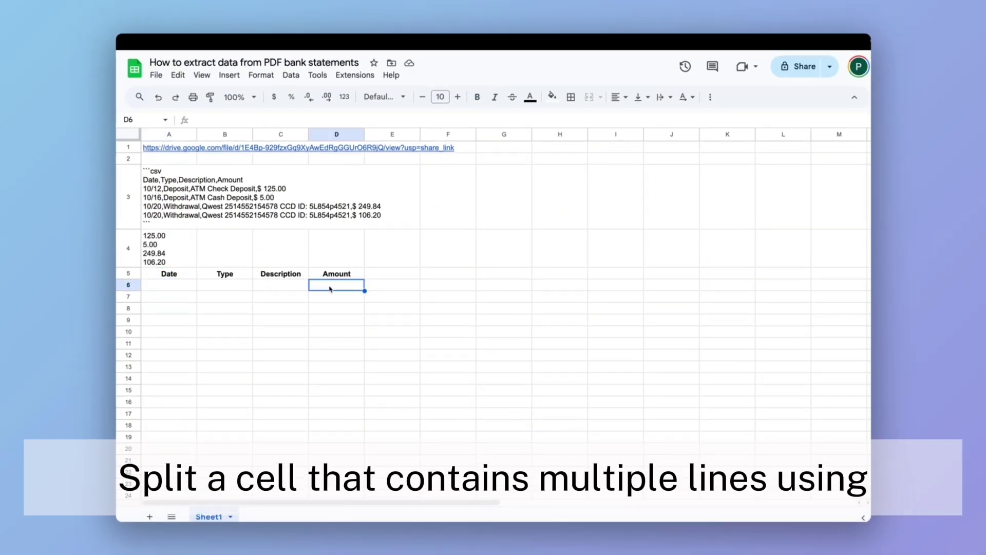
pyautogui.write('=transpose(split(')
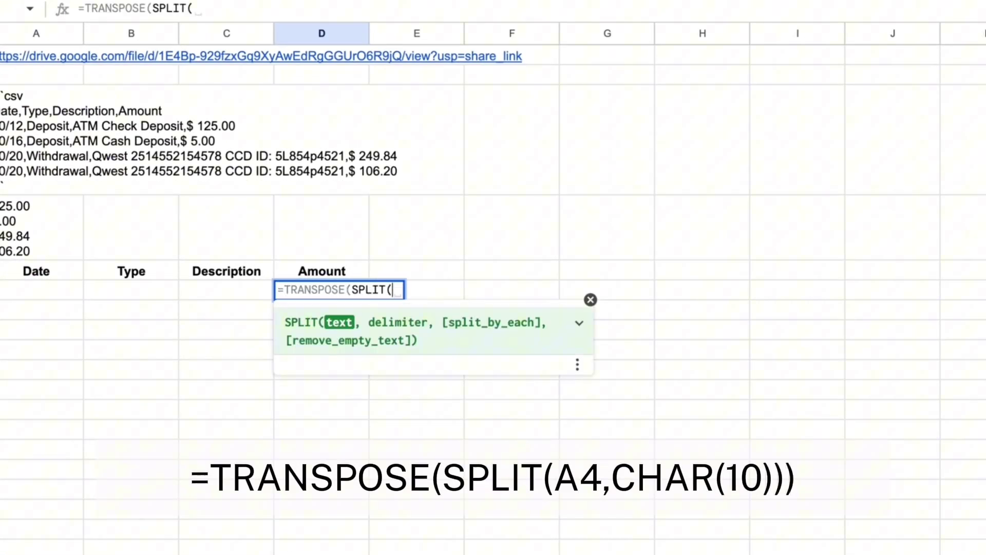
pyautogui.click(256, 256)
pyautogui.write(',char(10)))')
pyautogui.press('Return')
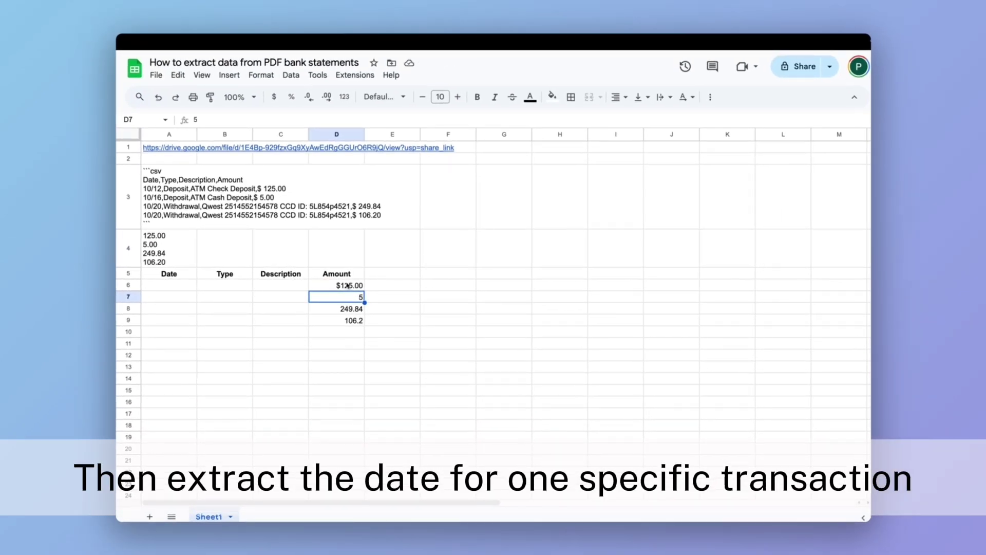
# Format the amounts in D7:D9 as currency
pyautogui.moveTo(347, 285); pyautogui.dragTo(348, 320)
pyautogui.hotkey('ctrl', 'shift', '4')
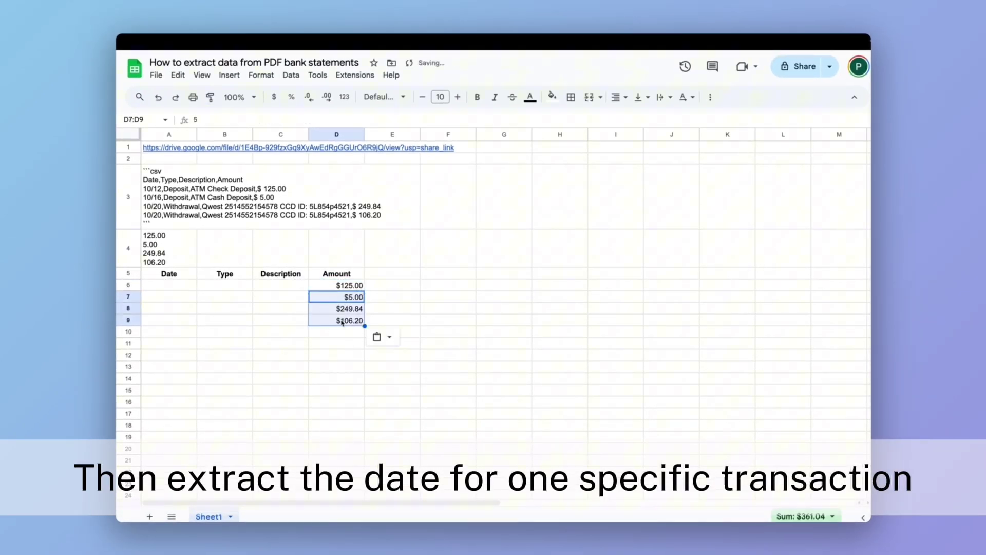
pyautogui.doubleClick(184, 285)
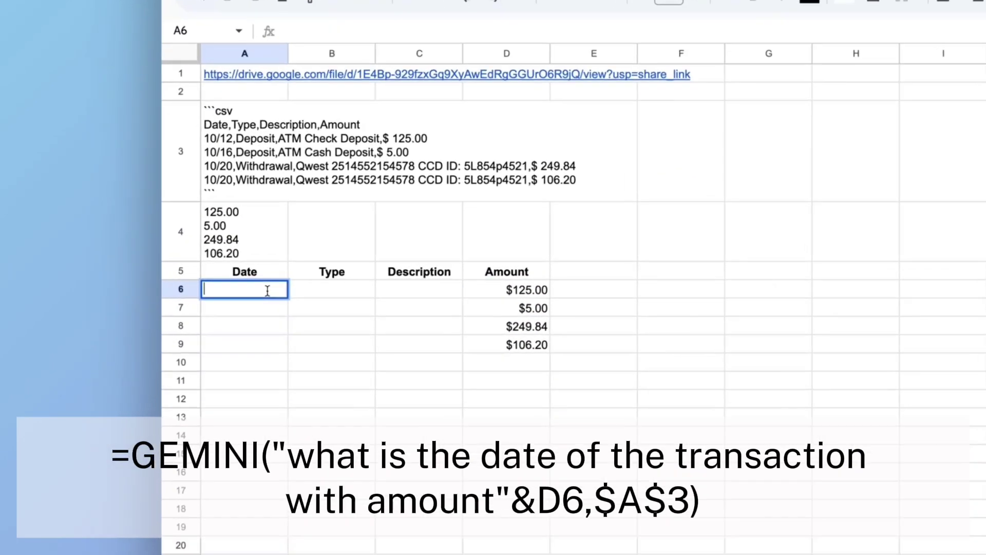
pyautogui.write('=gemi')
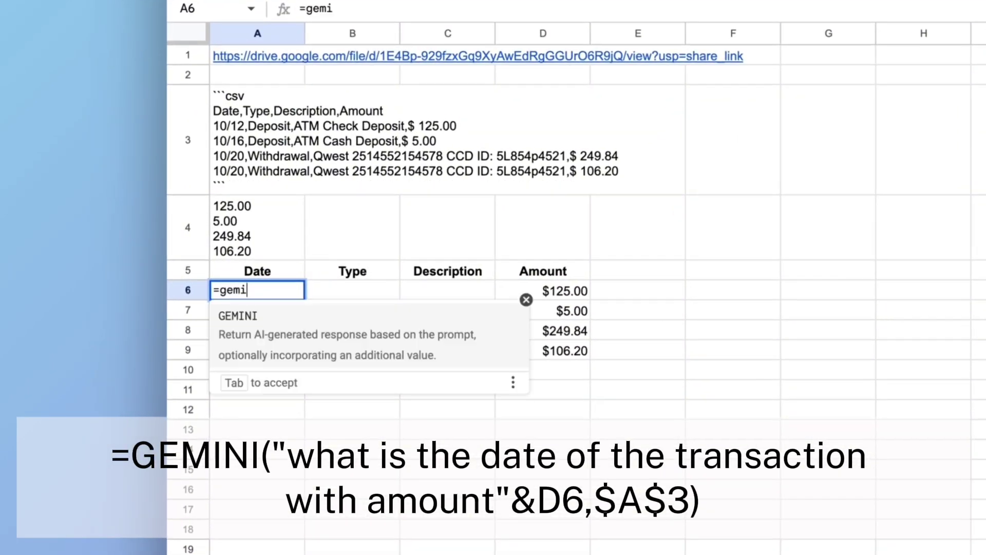
pyautogui.write('ni("what is the date of the transaction with amount"')
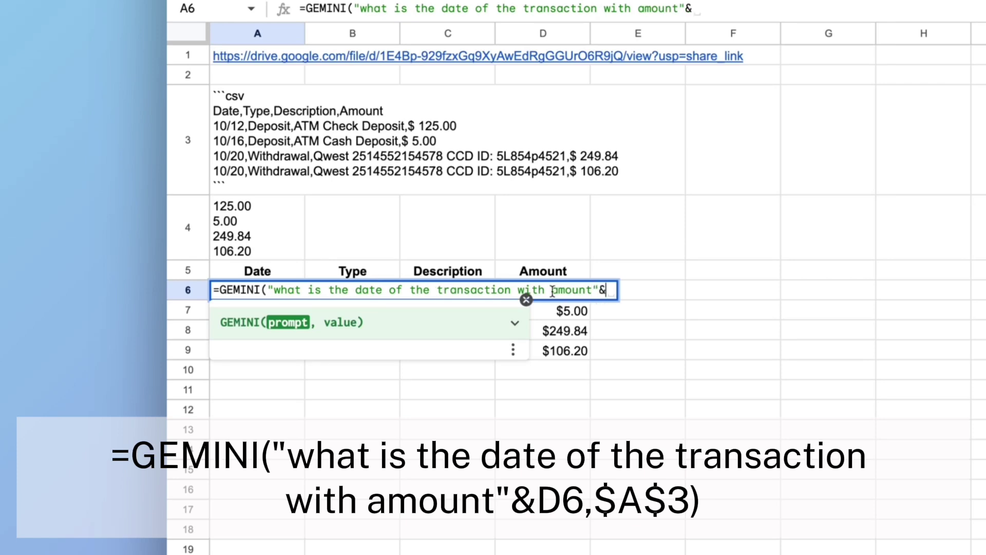
pyautogui.write('D6,')
# Enter a GEMINI date lookup matching D6 in A6, locking the table reference as $A$3
pyautogui.click(263, 153)
pyautogui.press('Return')
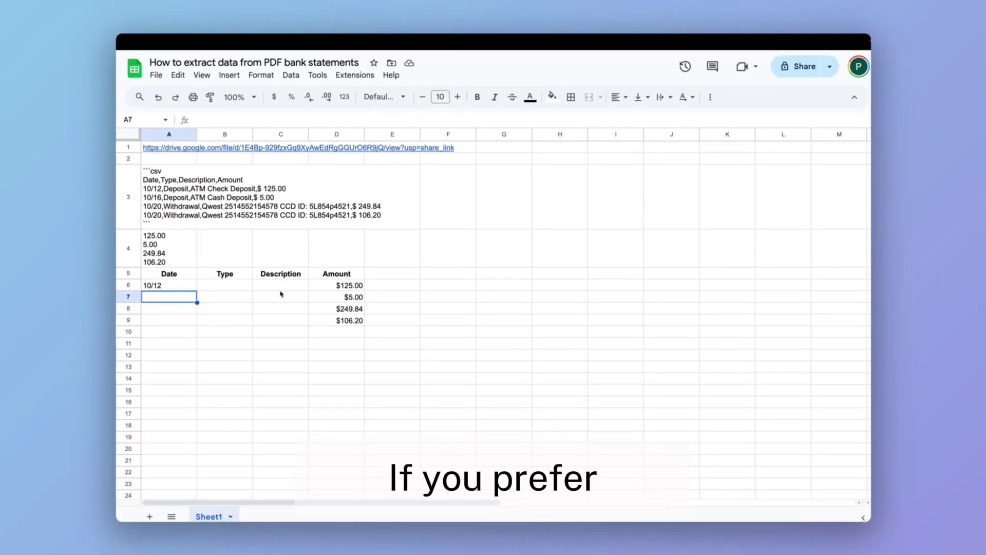
pyautogui.doubleClick(169, 286)
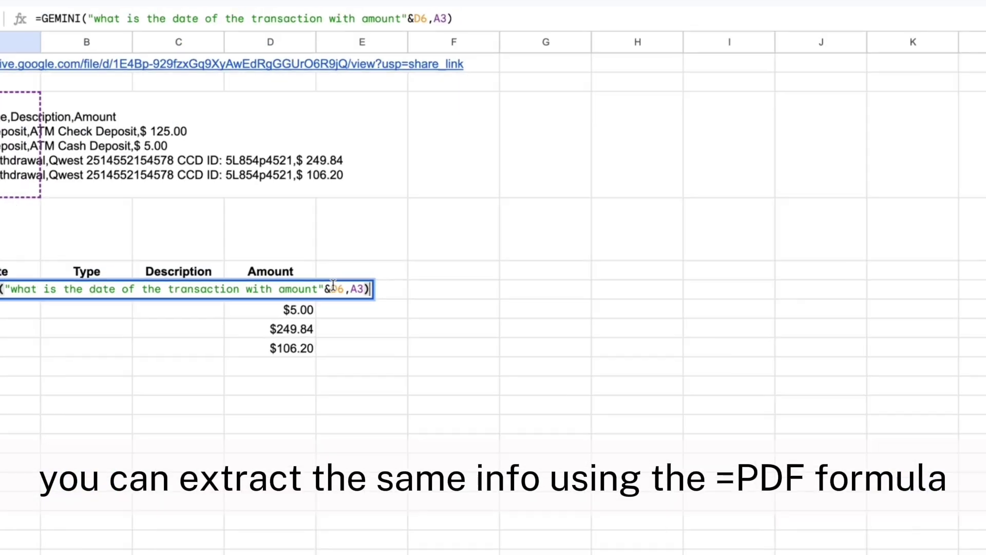
pyautogui.press('F4')
pyautogui.press('Return')
# Fill the date formula to A7 and add a PDF date lookup matching D8 in A8
pyautogui.moveTo(197, 291); pyautogui.dragTo(214, 303)
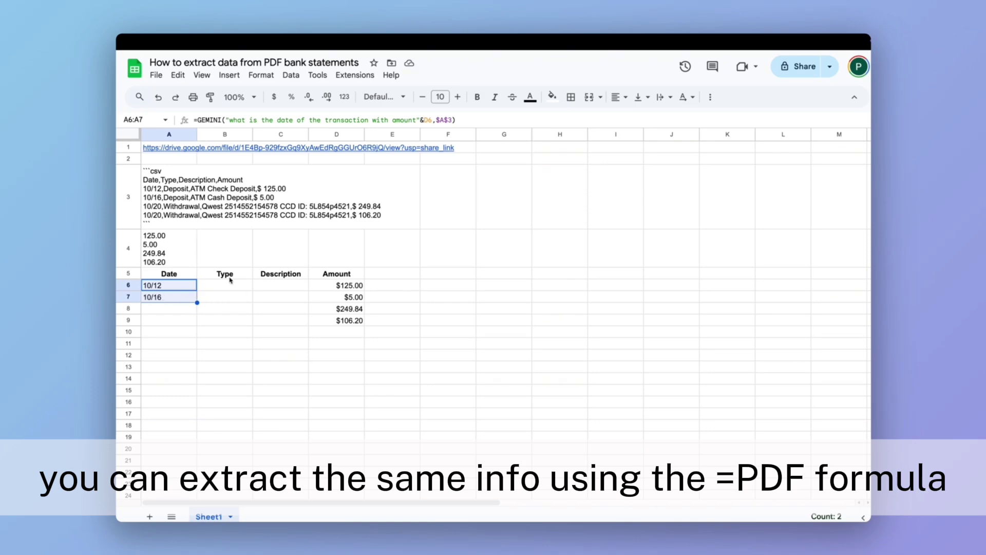
pyautogui.click(168, 308)
pyautogui.write('=PDF("what is t')
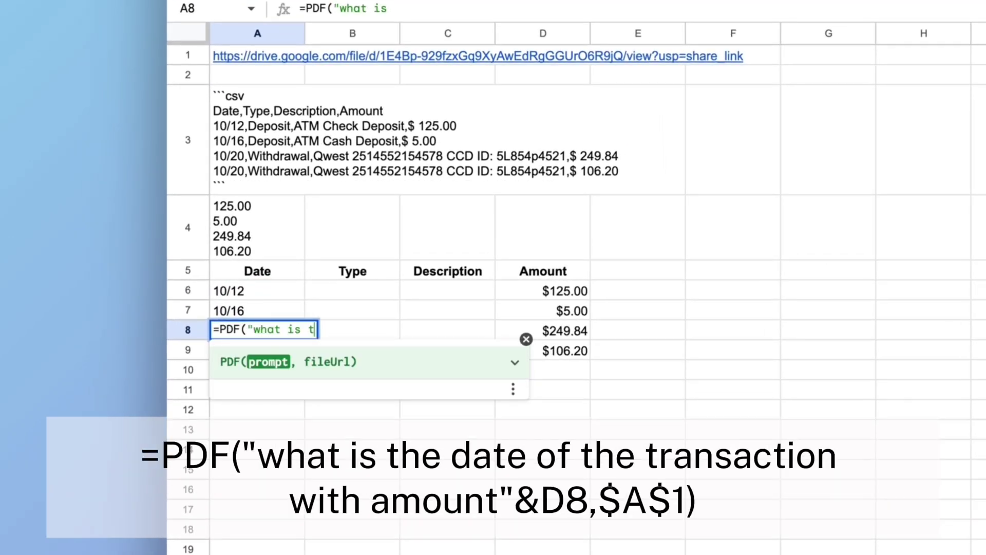
pyautogui.write('he date of the transaction with amount"&D8')
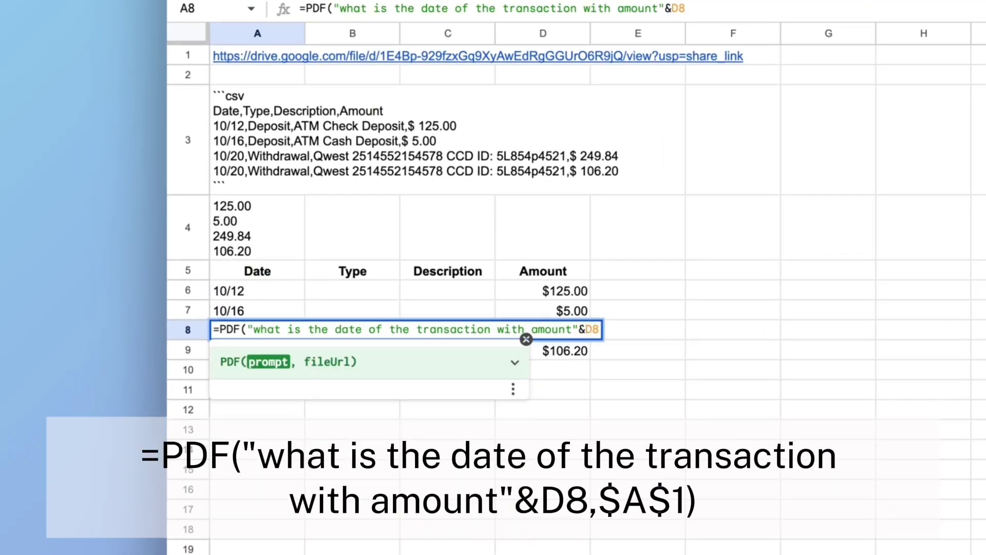
pyautogui.write(',A1')
pyautogui.press('Return')
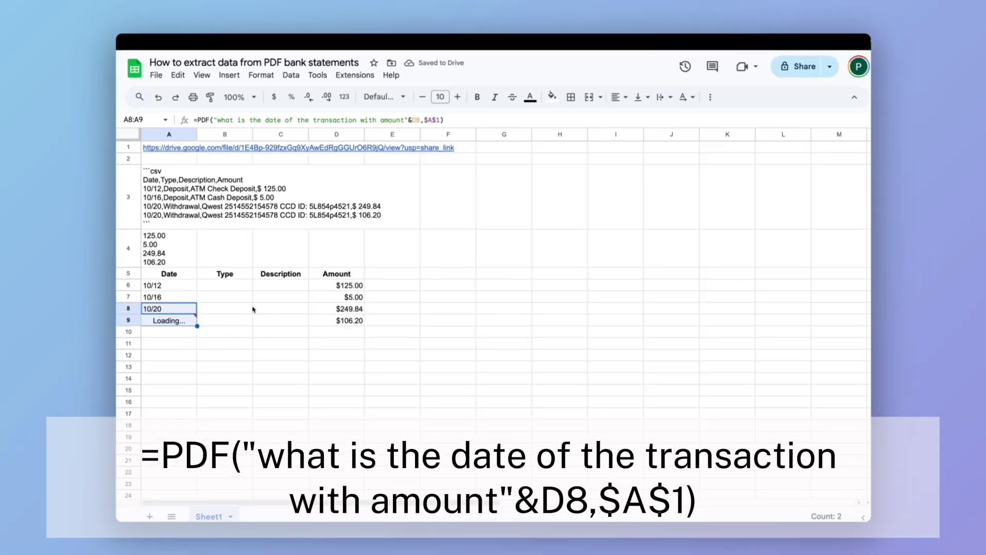
# Fill B6:B9 with a GEMINI transaction-type formula
pyautogui.click(232, 288)
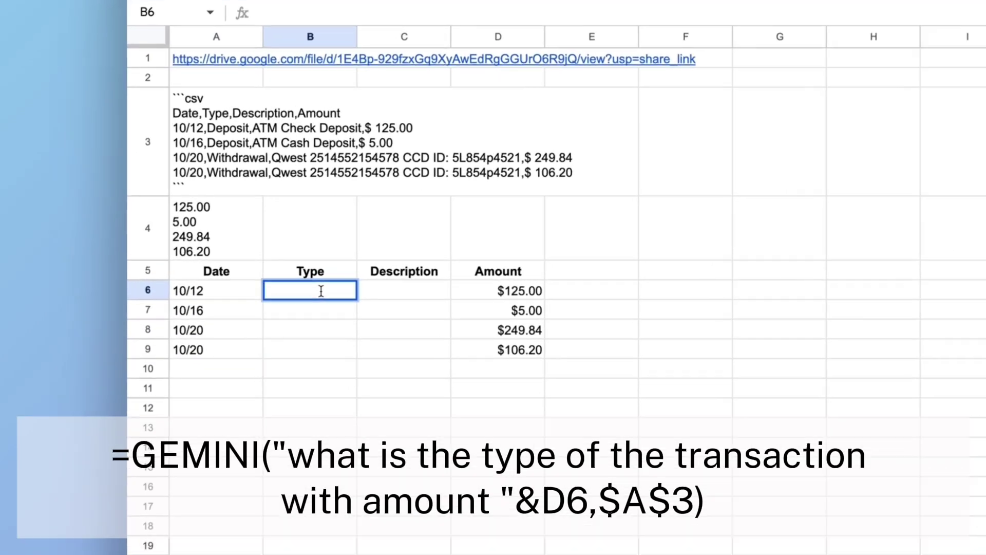
pyautogui.write('=ge')
pyautogui.press('Tab')
pyautogui.write('"what is the type of the transaction with amou')
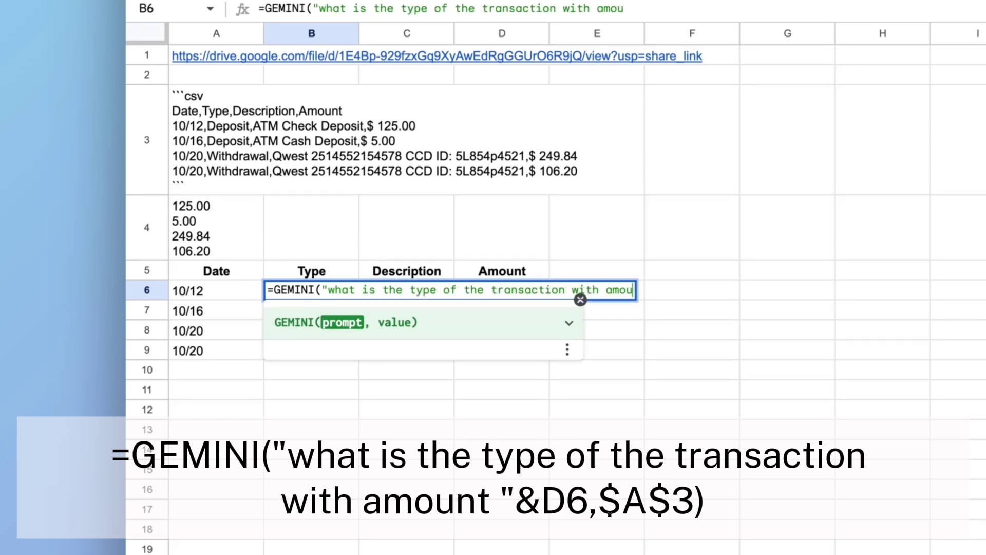
pyautogui.write('nt "&D6,$A$3')
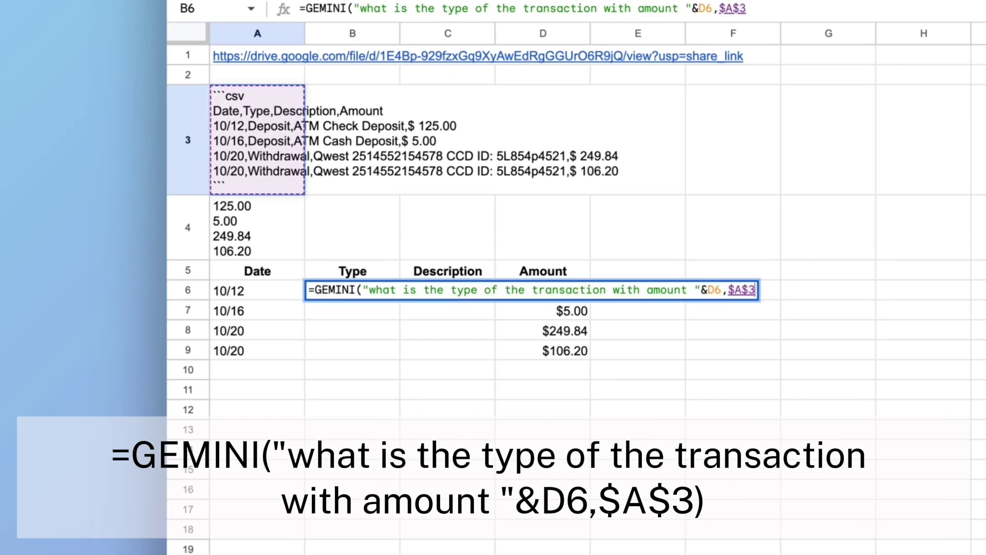
pyautogui.press('Return')
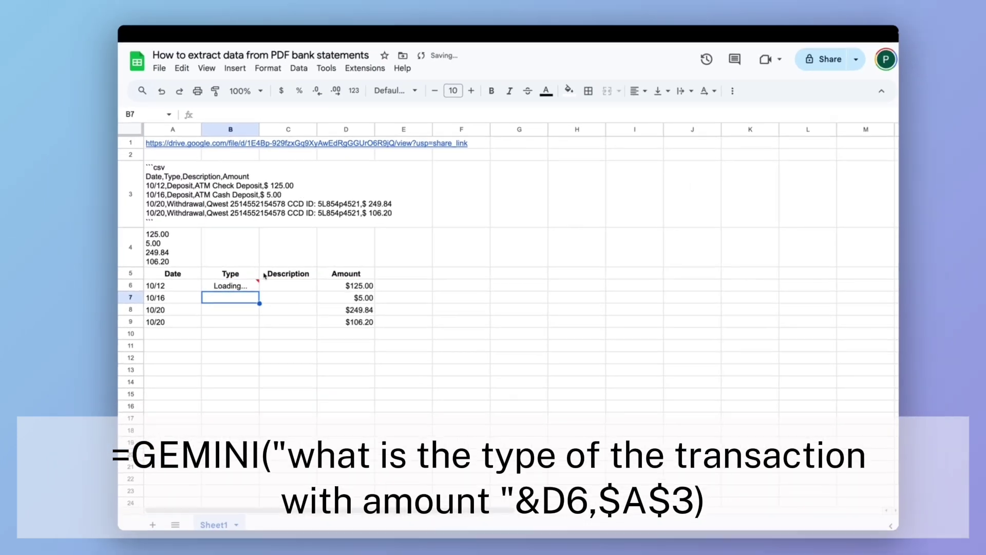
pyautogui.click(255, 286)
pyautogui.hotkey('ctrl', 'Return')
# Fill C6:C9 with a PDF description formula
pyautogui.click(270, 286)
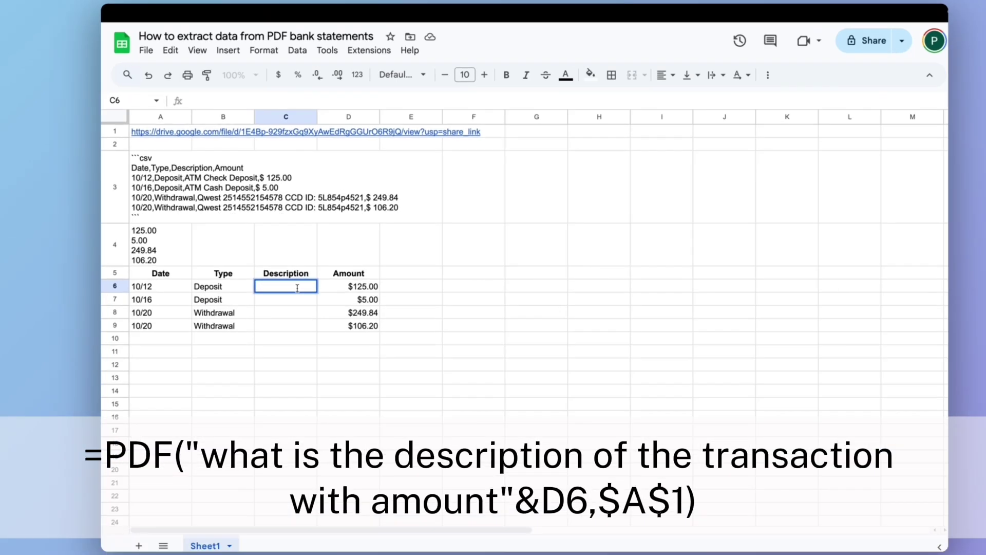
pyautogui.write('=PDF("what is the desc')
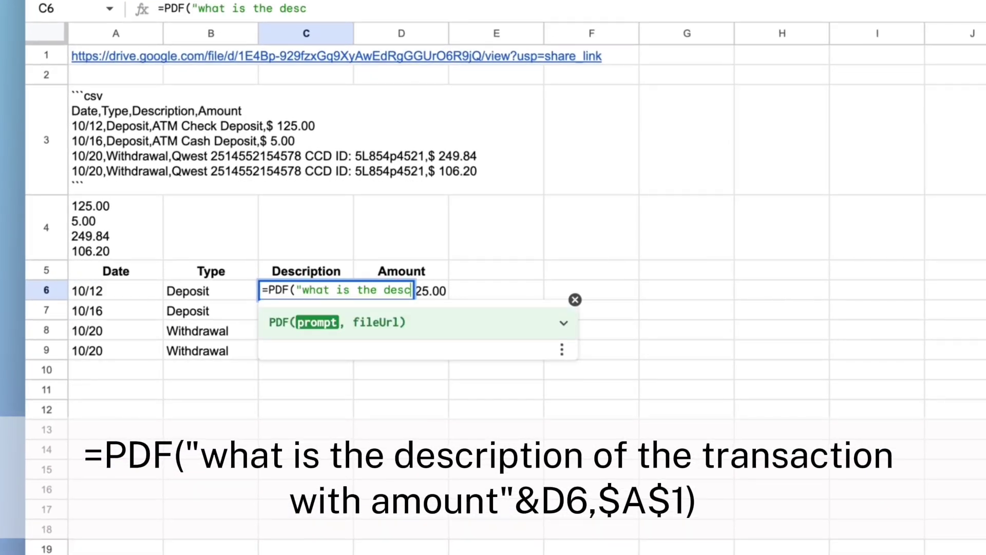
pyautogui.write('ription of the transaction with amount"&D6,')
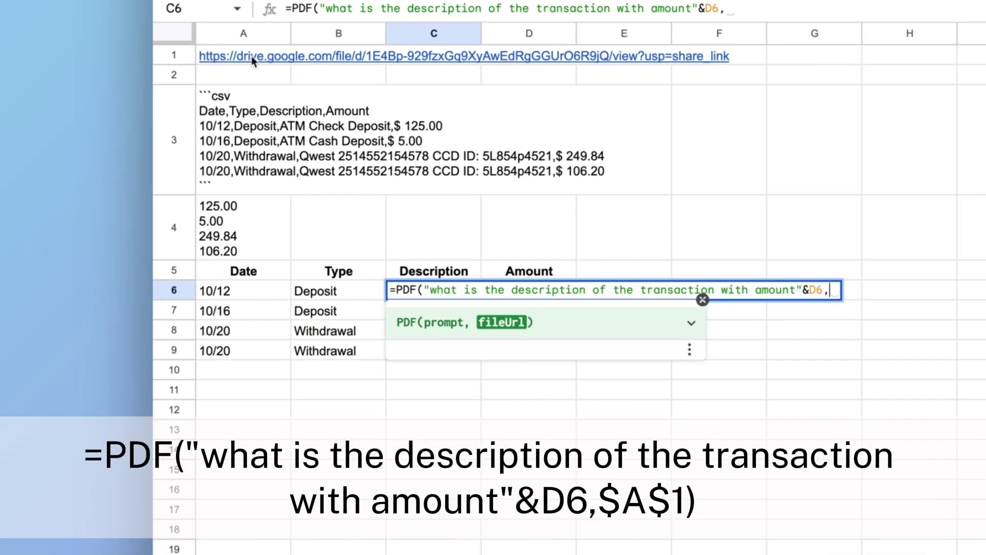
pyautogui.write('$A$1)')
pyautogui.press('Return')
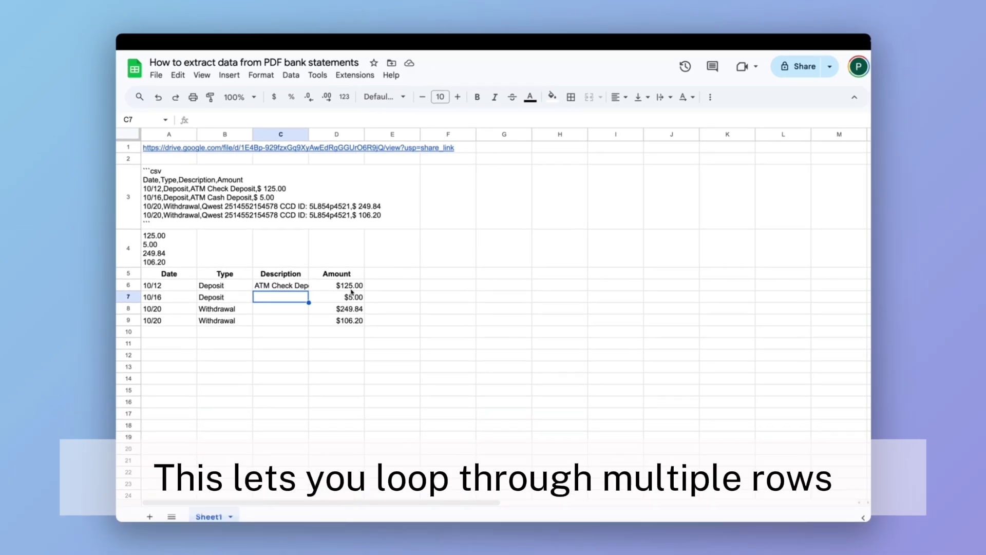
pyautogui.hotkey('ctrl', 'Return')
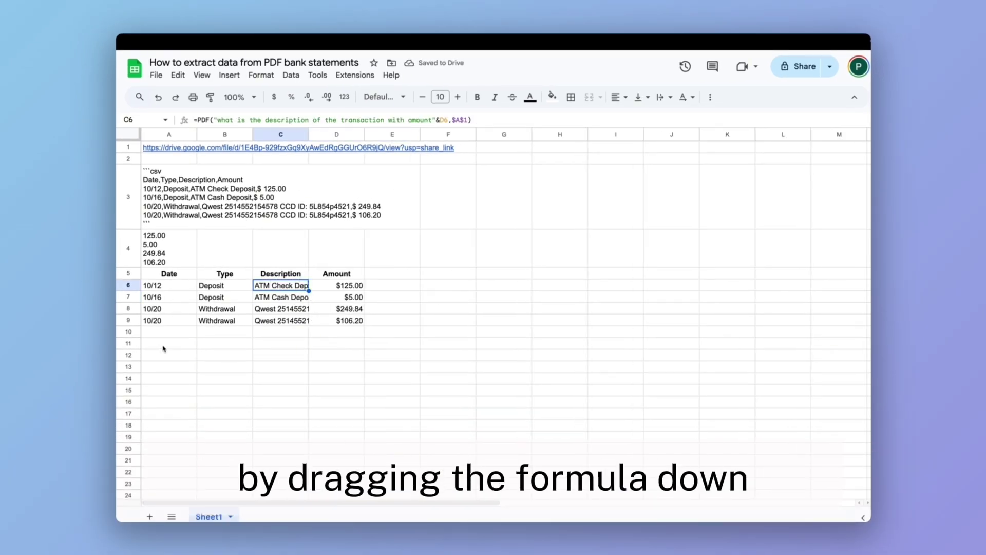
# Type the four summary labels in A11:A14 and make them bold
pyautogui.click(164, 348)
pyautogui.write('Beginning balance')
pyautogui.press('Return')
pyautogui.write('Ending balance Total')
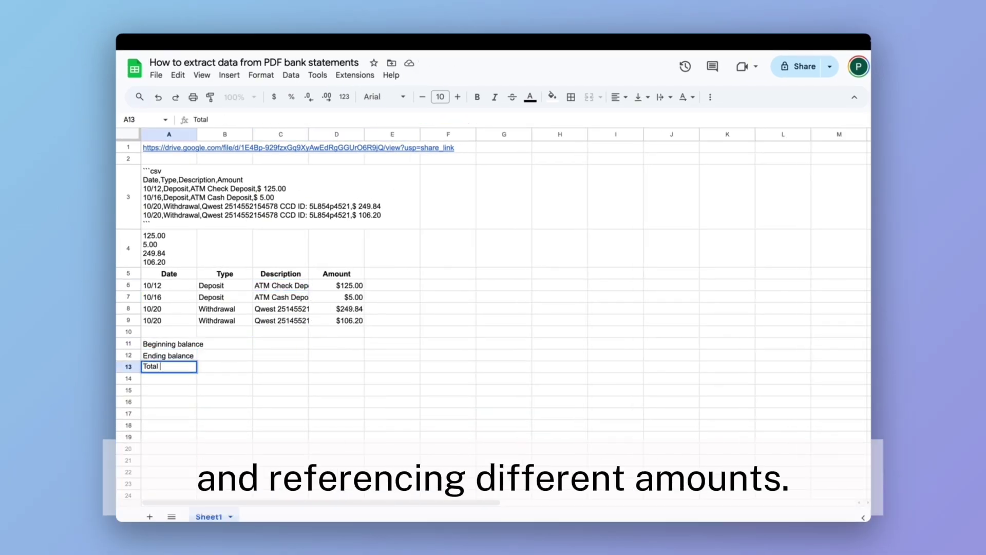
pyautogui.write(' balance Total withdrawals')
pyautogui.press('Return')
pyautogui.moveTo(163, 344); pyautogui.dragTo(163, 378)
# Fill B11 down with =PDF("what is the "&A11,$A$1) and rename A13 to 'Total deposits'
pyautogui.hotkey('ctrl', 'b')
pyautogui.click(240, 348)
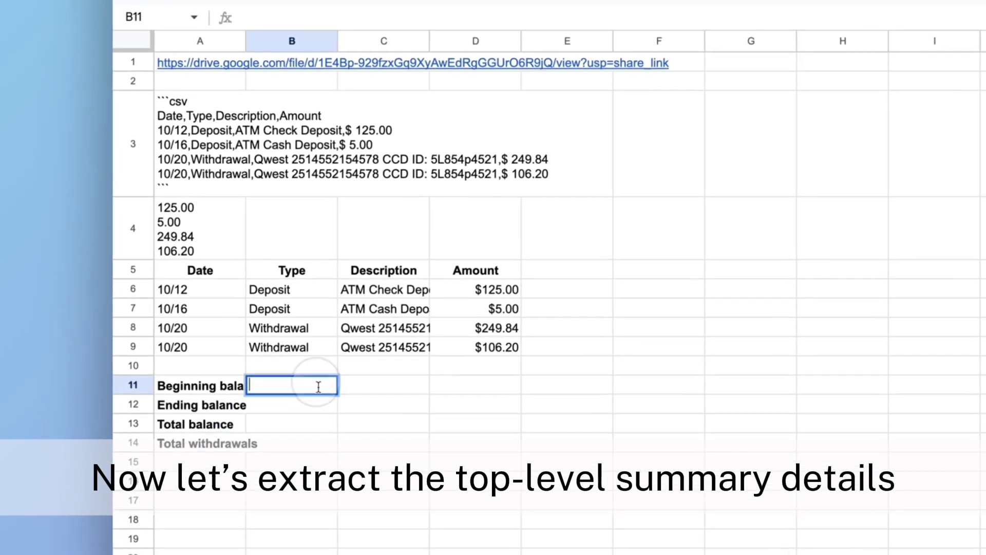
pyautogui.write('=PDF("what ')
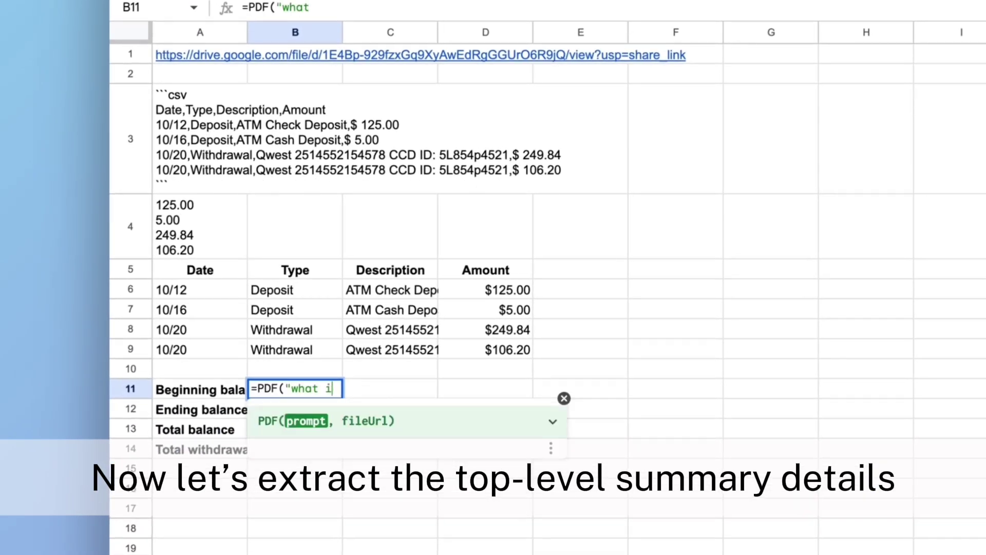
pyautogui.write('is the "&A11,')
pyautogui.press('Return')
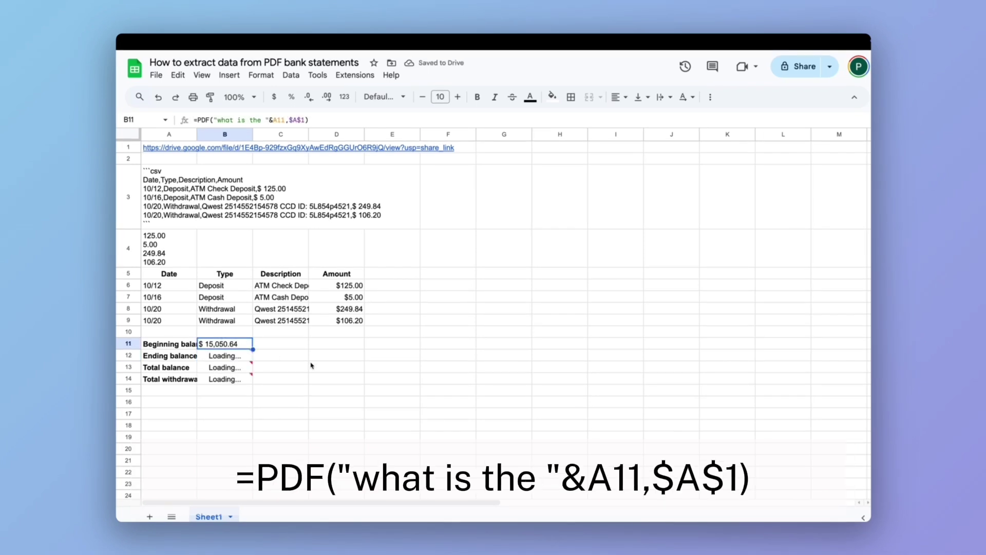
pyautogui.doubleClick(188, 365)
pyautogui.write('deposits')
pyautogui.press('Return')
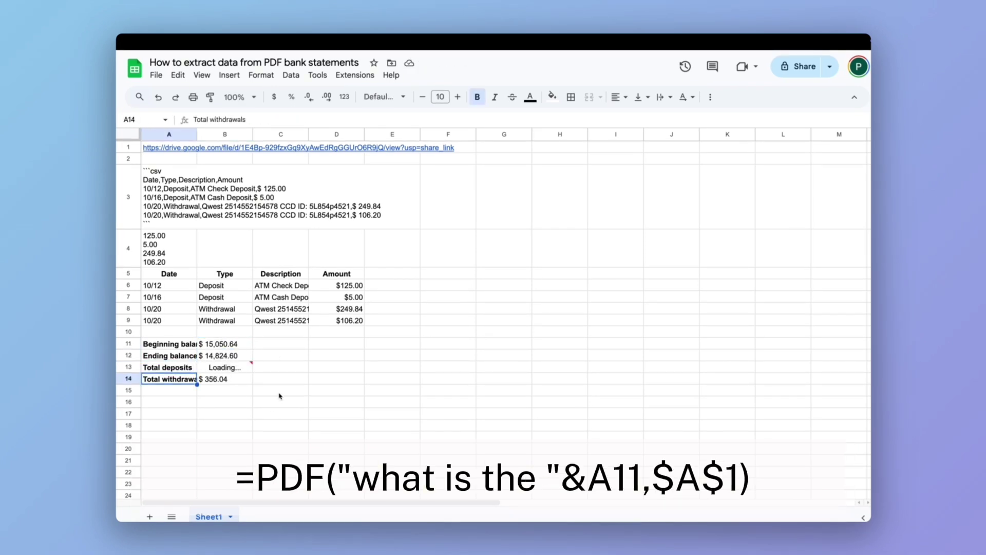
pyautogui.click(183, 403)
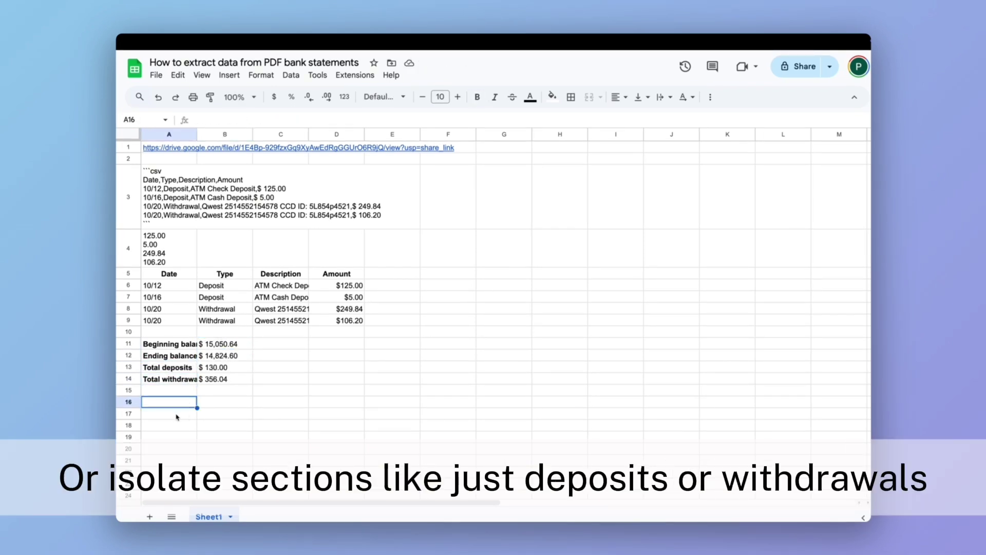
# Extract the deposit transactions into A17 and the electronic withdrawals into D17
pyautogui.click(176, 417)
pyautogui.write('=pdf("extract only the deposit tr')
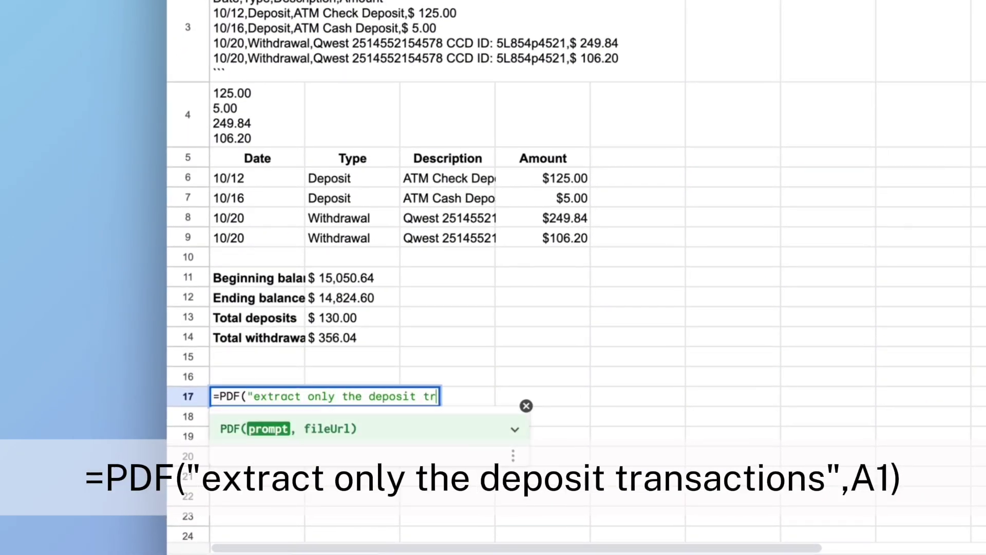
pyautogui.write('ansactions",')
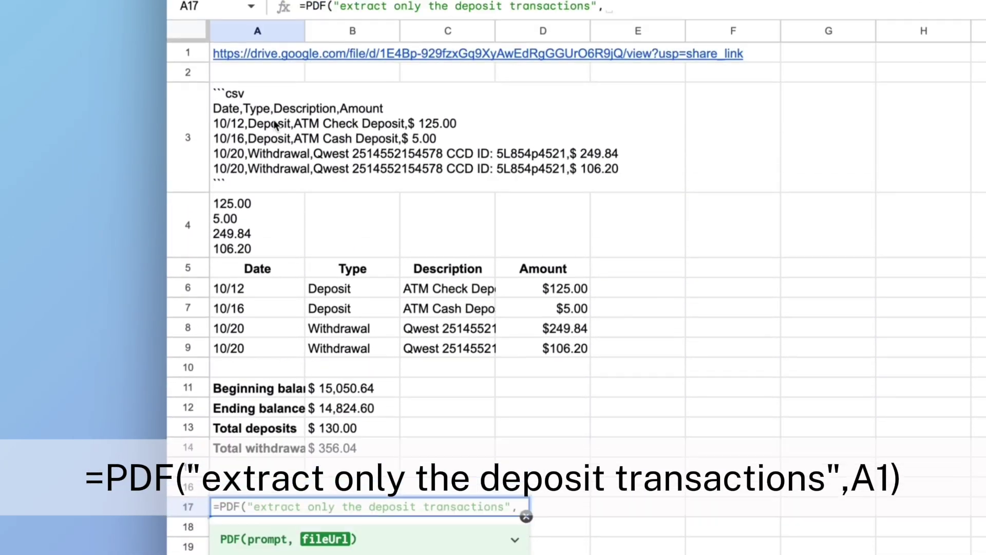
pyautogui.write('A1)')
pyautogui.press('Return')
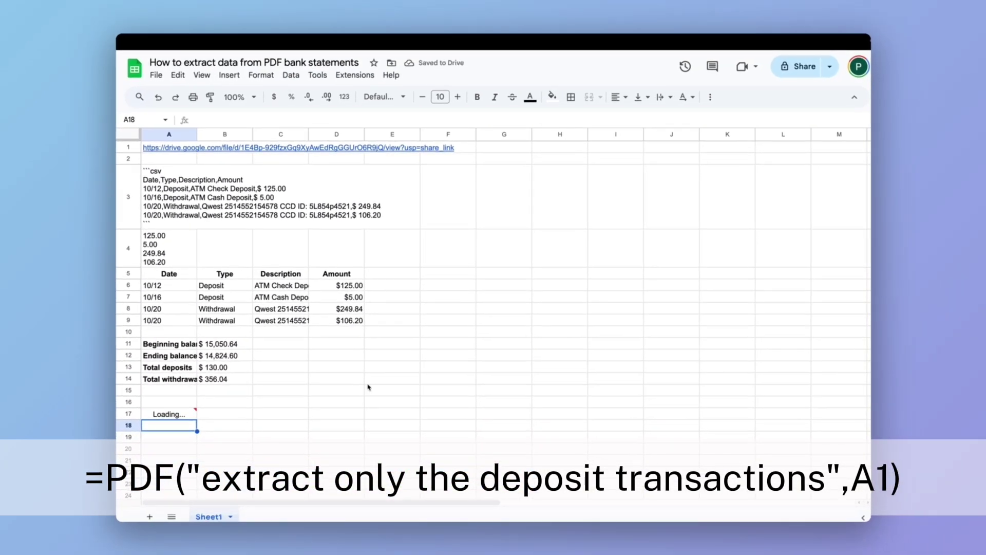
pyautogui.click(330, 420)
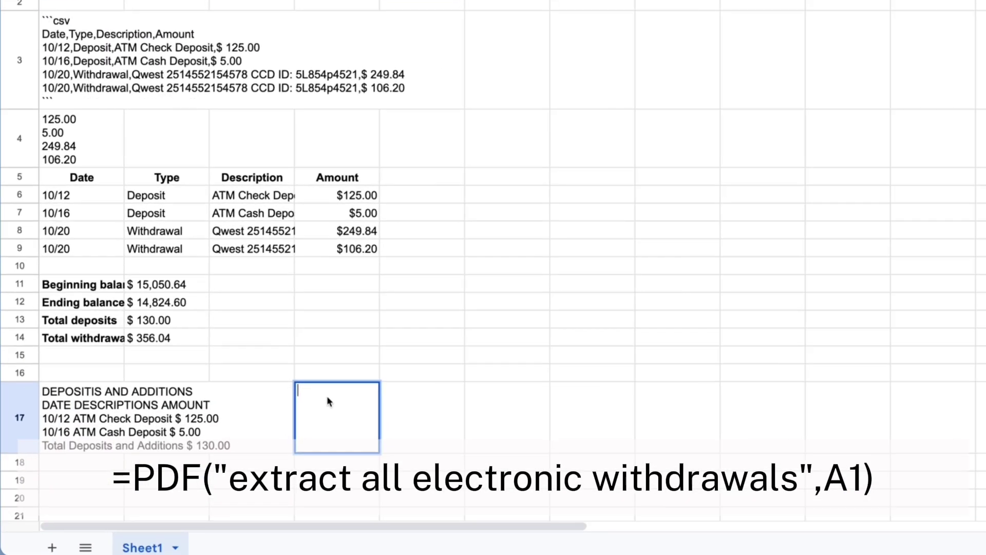
pyautogui.write('=PDF("extract all electronic')
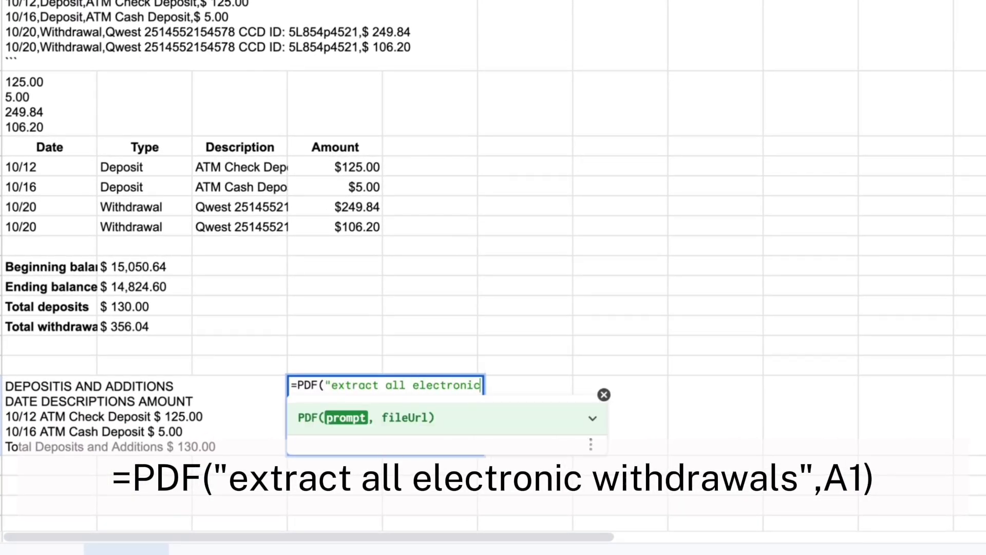
pyautogui.write(' withdrawals",A1')
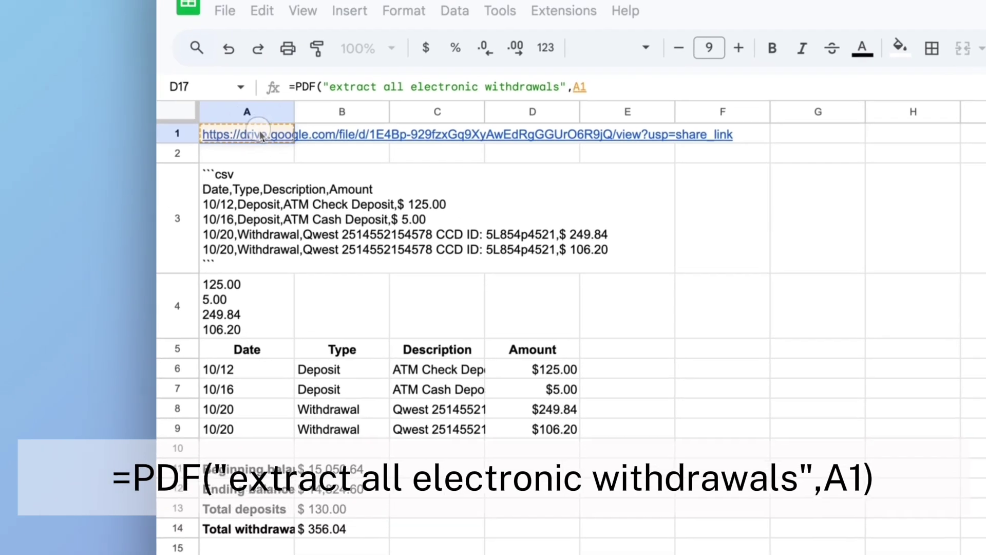
pyautogui.press('Return')
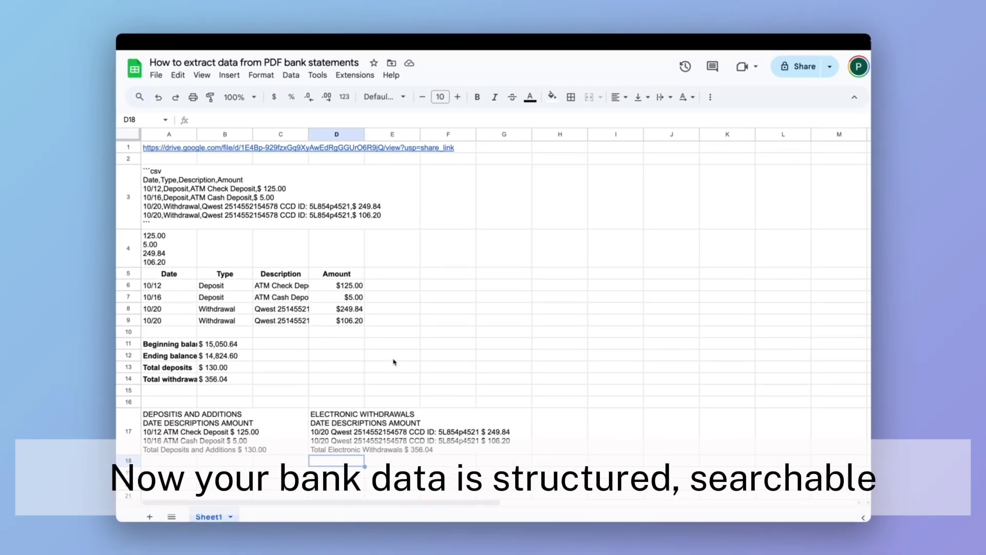
# Open the Gemini Formulas sidebar from Extensions > AI for Sheets Gemini GPT
pyautogui.click(356, 75)
pyautogui.moveTo(404, 200)
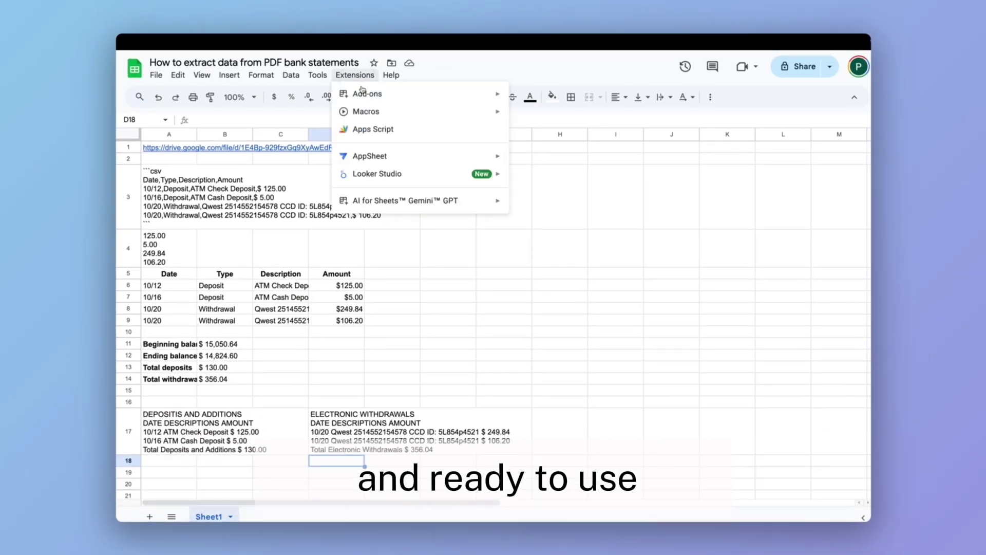
pyautogui.click(540, 205)
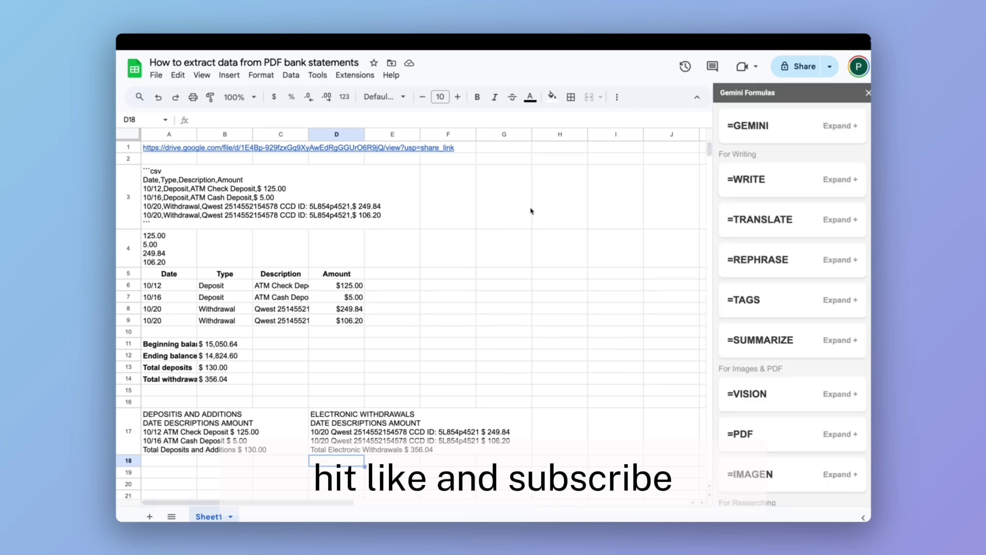
pyautogui.scroll(-5, 792, 308)
pyautogui.scroll(-2, 735, 385)
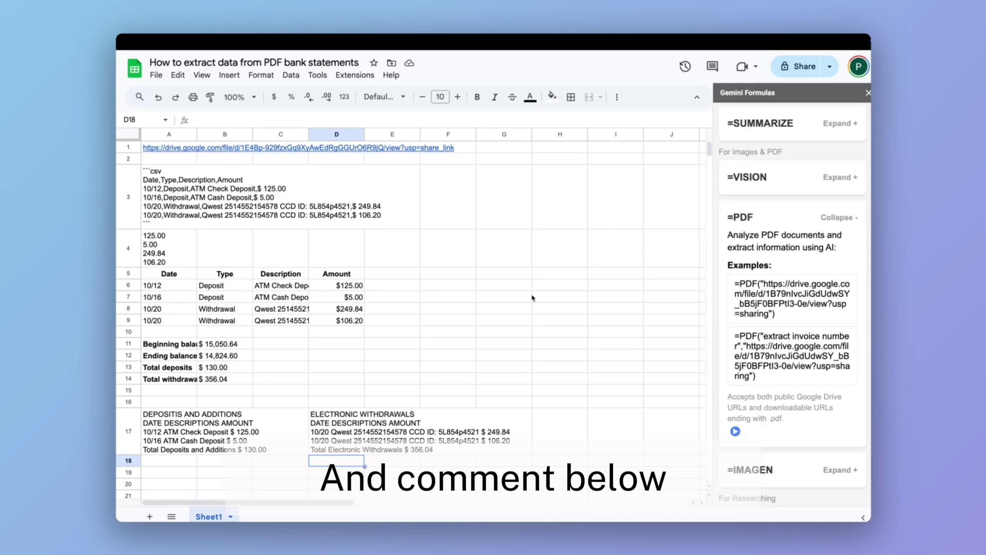